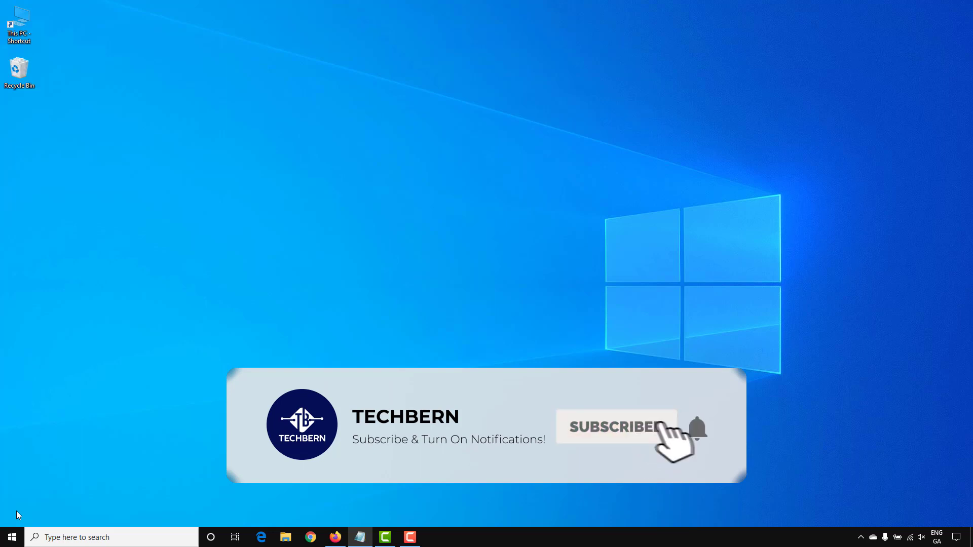
# Step: Launch File Explorer and go to Documents > Test Folder, showing its 14 items
pyautogui.click(285, 538)
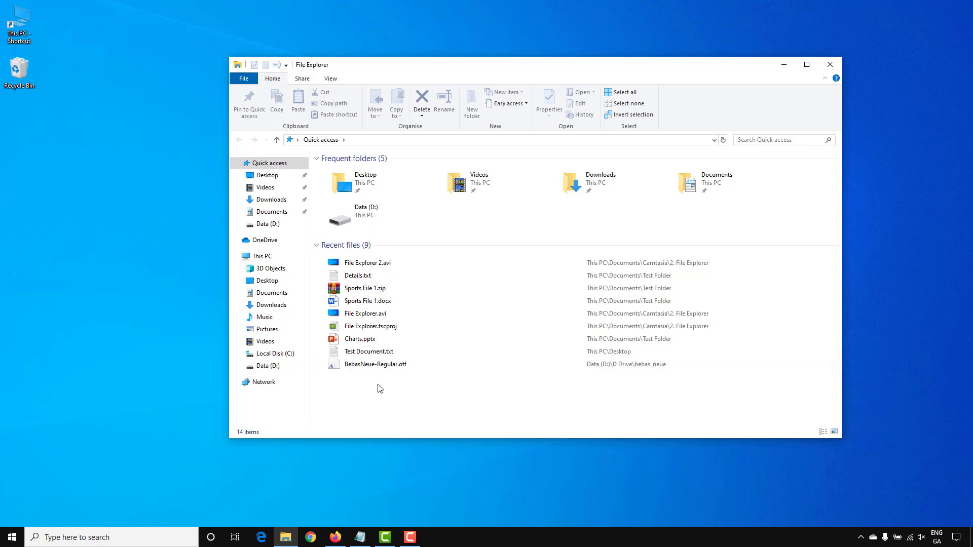
pyautogui.click(283, 213)
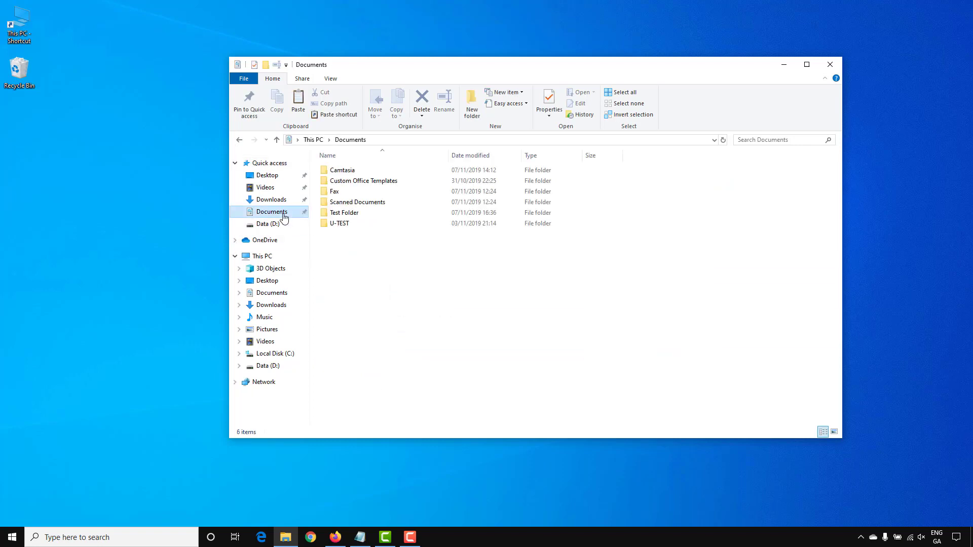
pyautogui.doubleClick(343, 213)
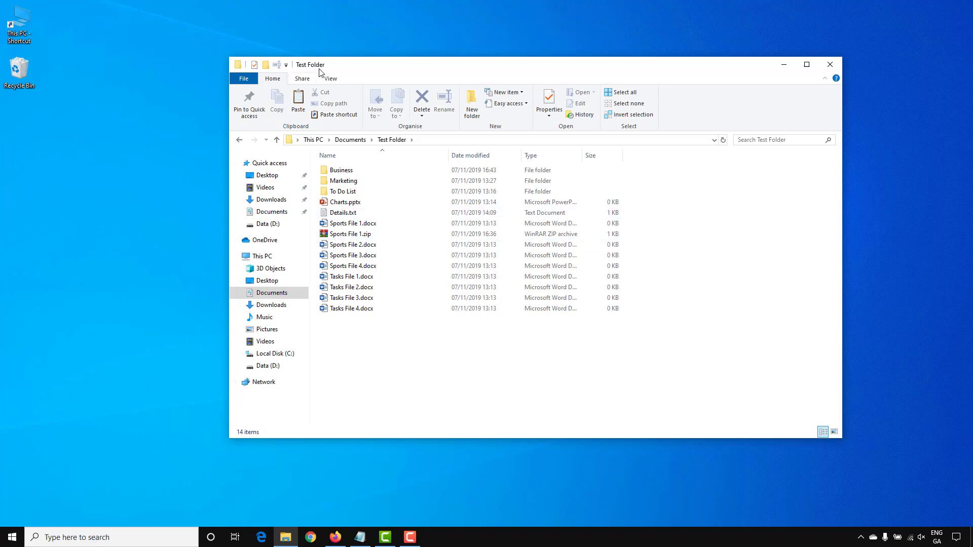
# Step: Open Test Folder in a second window and snap both windows to screen halves
pyautogui.click(255, 81)
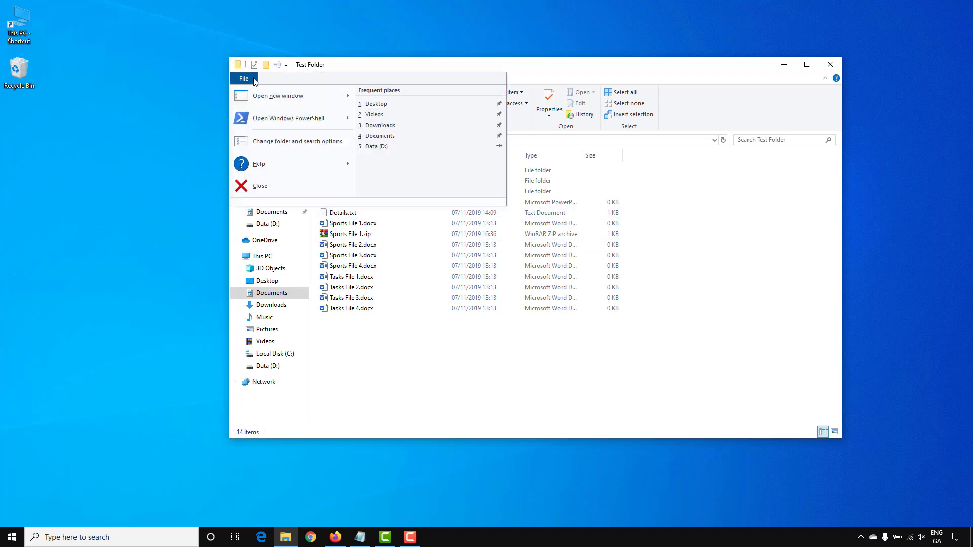
pyautogui.moveTo(270, 99)
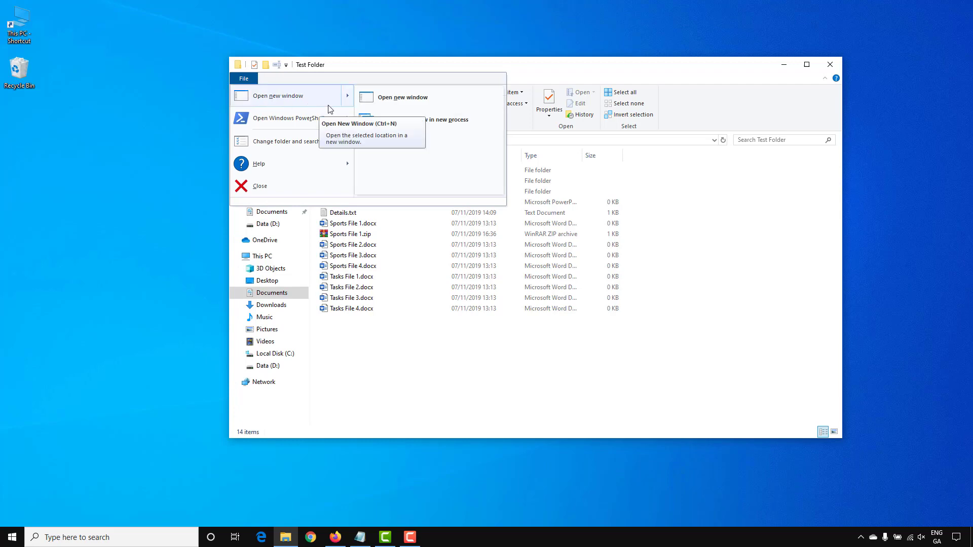
pyautogui.click(381, 99)
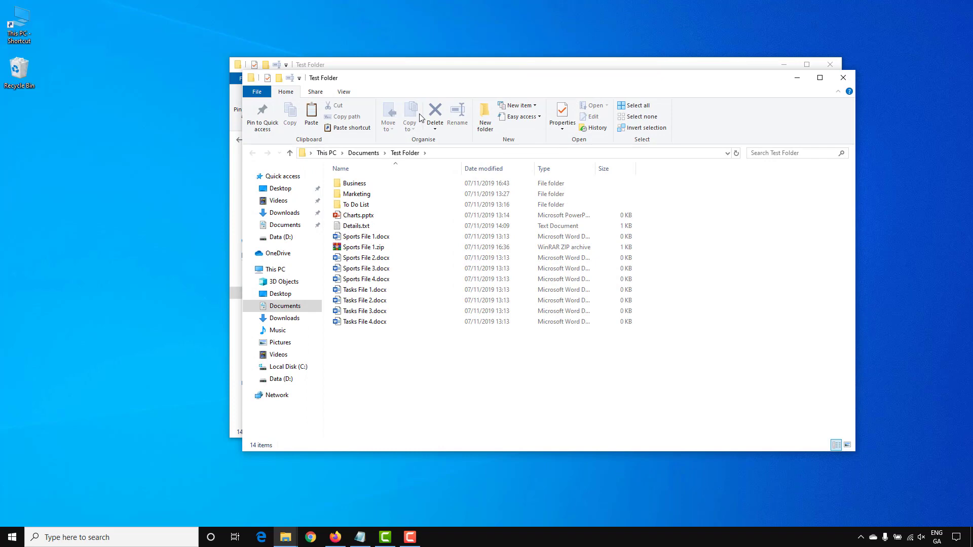
pyautogui.moveTo(551, 80); pyautogui.dragTo(972, 188)
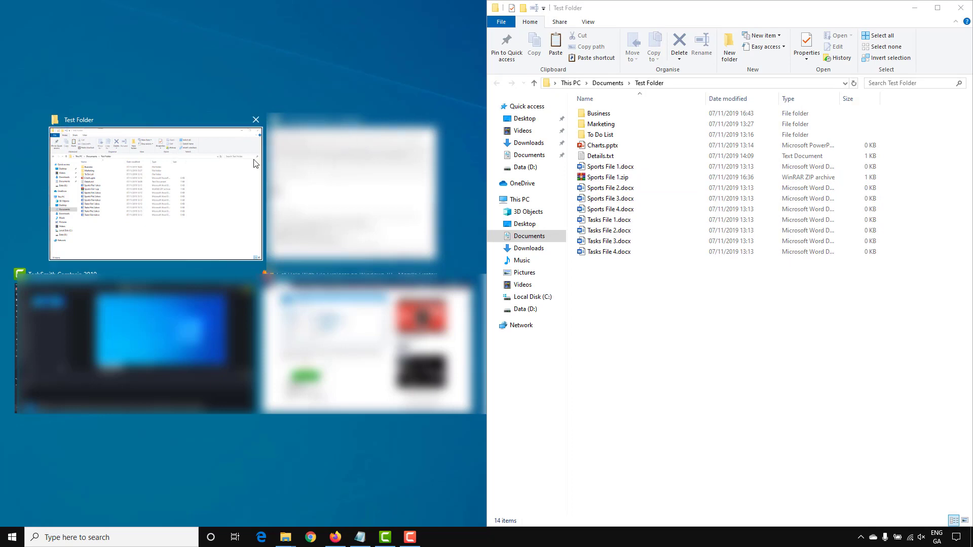
pyautogui.click(213, 177)
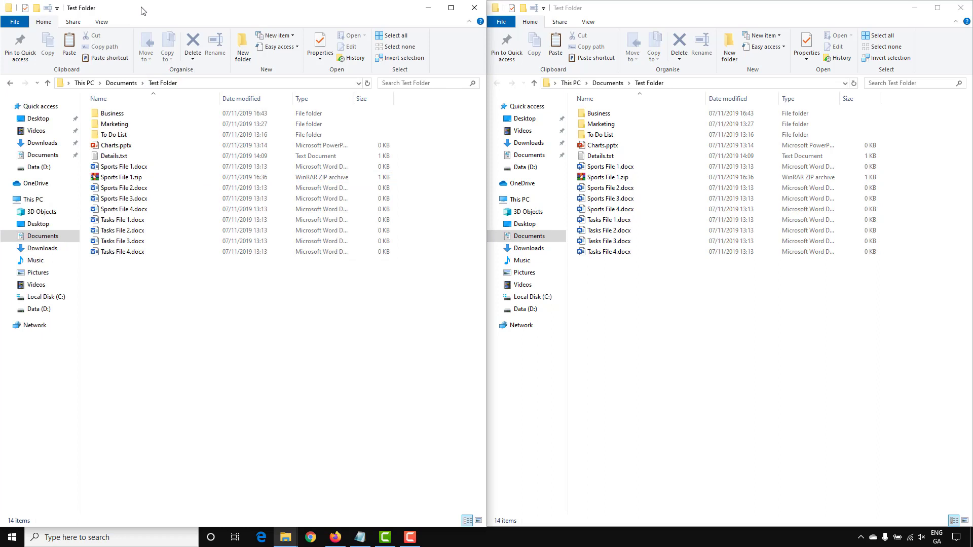
# Step: Open Business in the right window and paste a copy of Charts.pptx into it
pyautogui.click(125, 147)
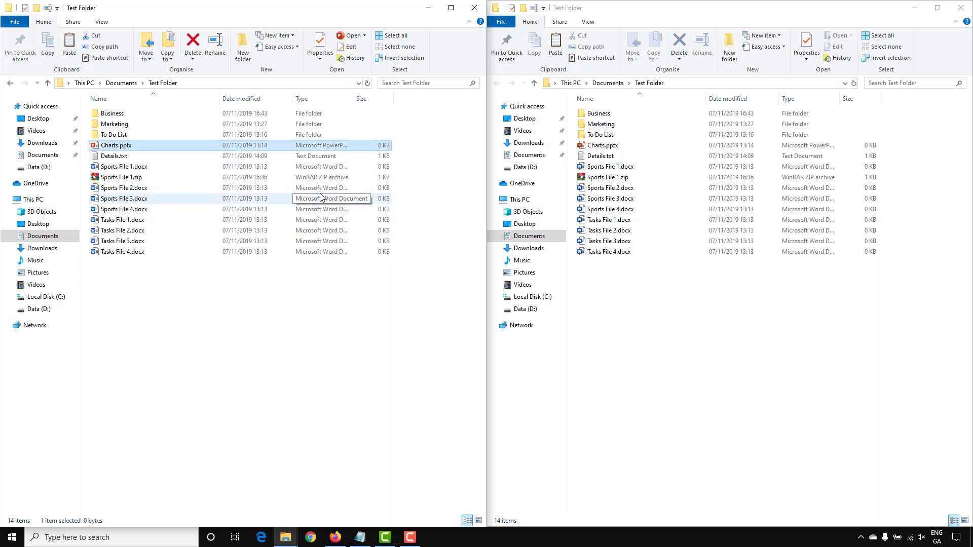
pyautogui.doubleClick(603, 114)
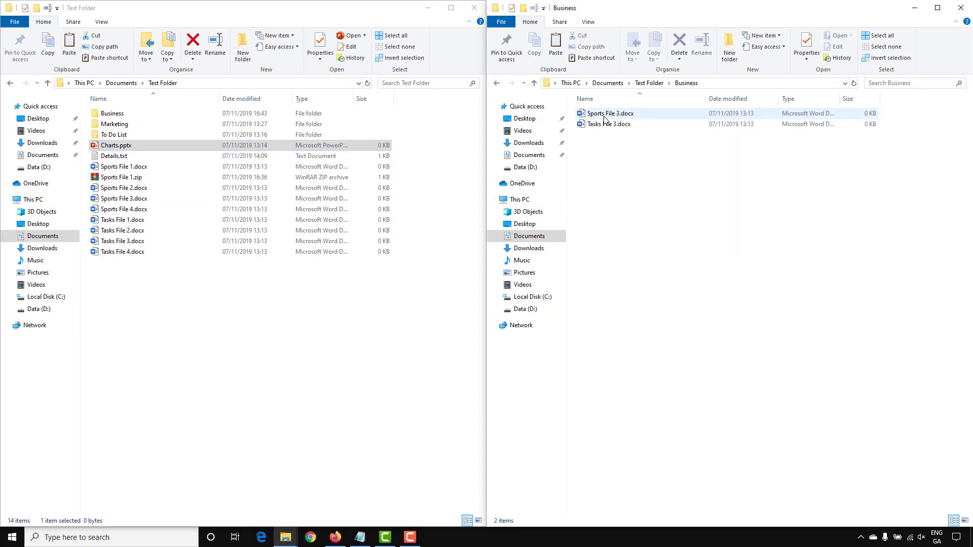
pyautogui.click(160, 148)
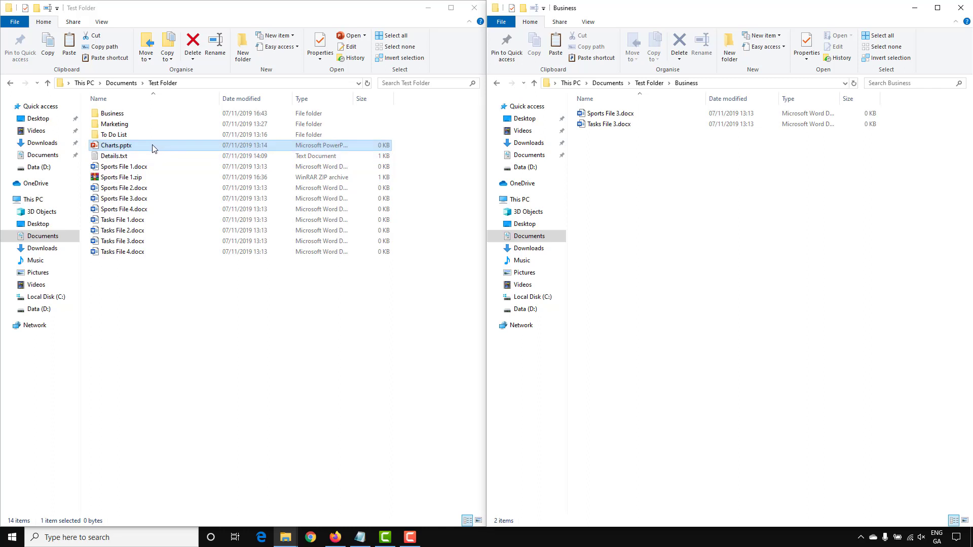
pyautogui.rightClick(153, 146)
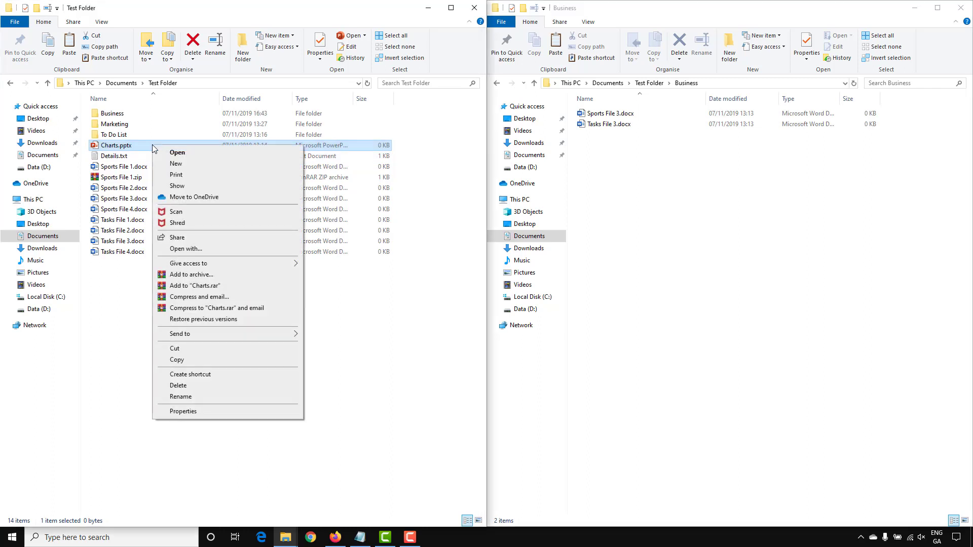
pyautogui.click(201, 361)
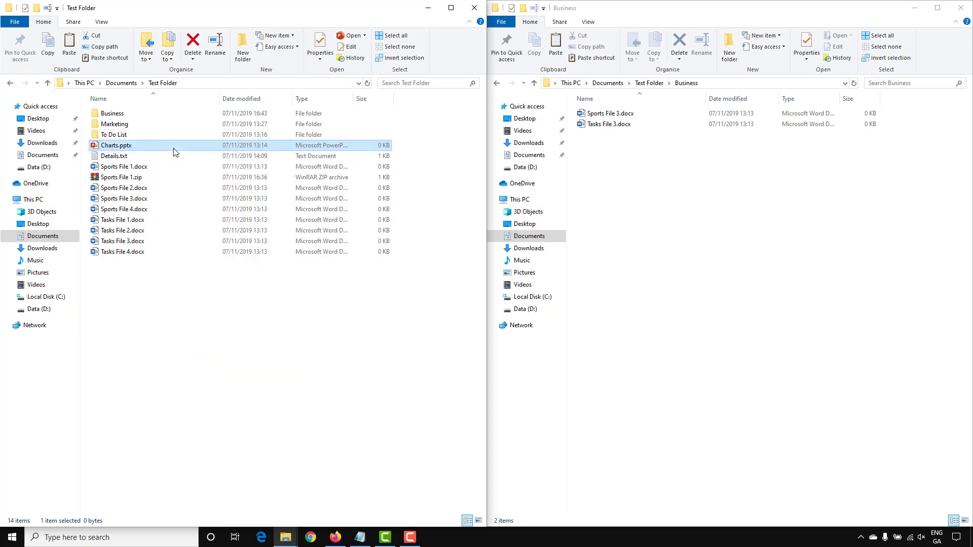
pyautogui.click(51, 44)
pyautogui.click(618, 161)
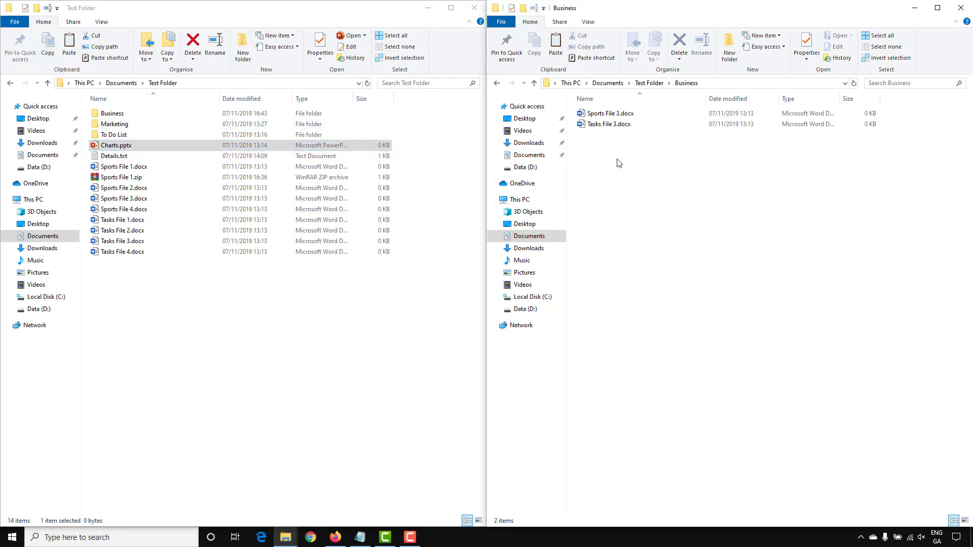
pyautogui.click(556, 44)
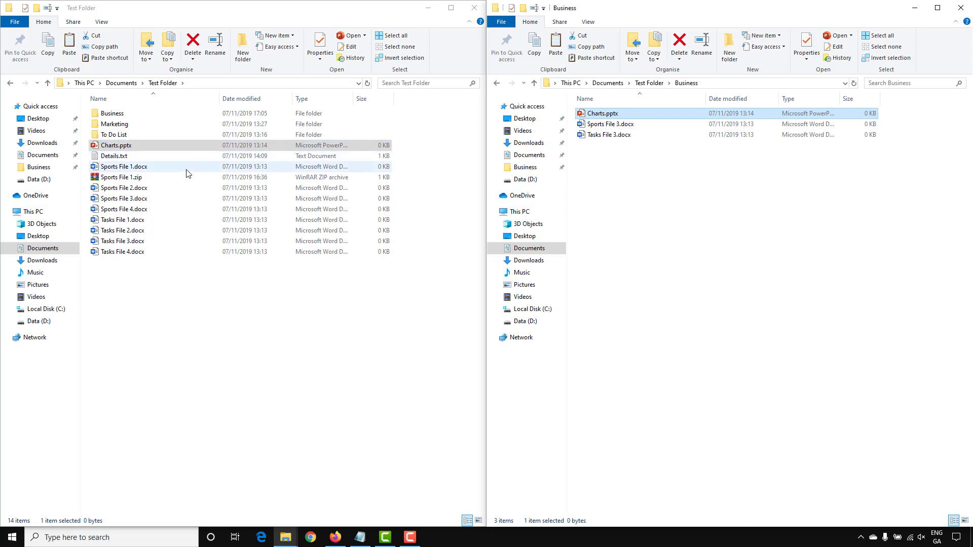
# Step: Use Move to on the Home ribbon to move Sports File 1.zip into Business
pyautogui.click(140, 179)
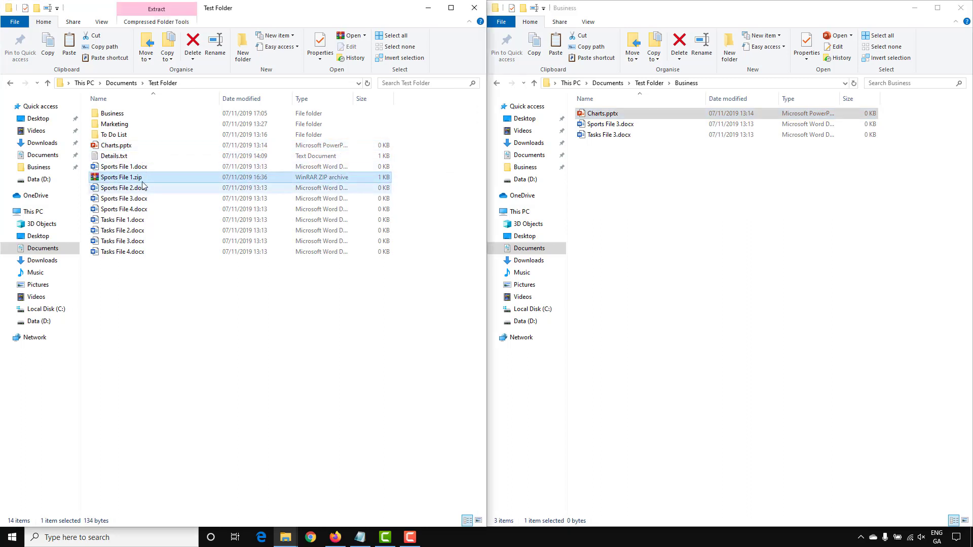
pyautogui.click(148, 62)
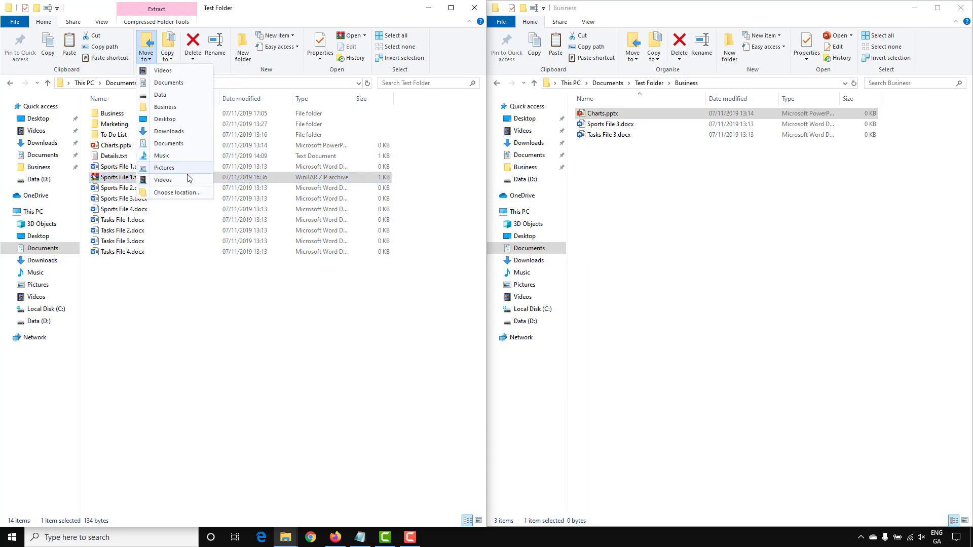
pyautogui.click(171, 109)
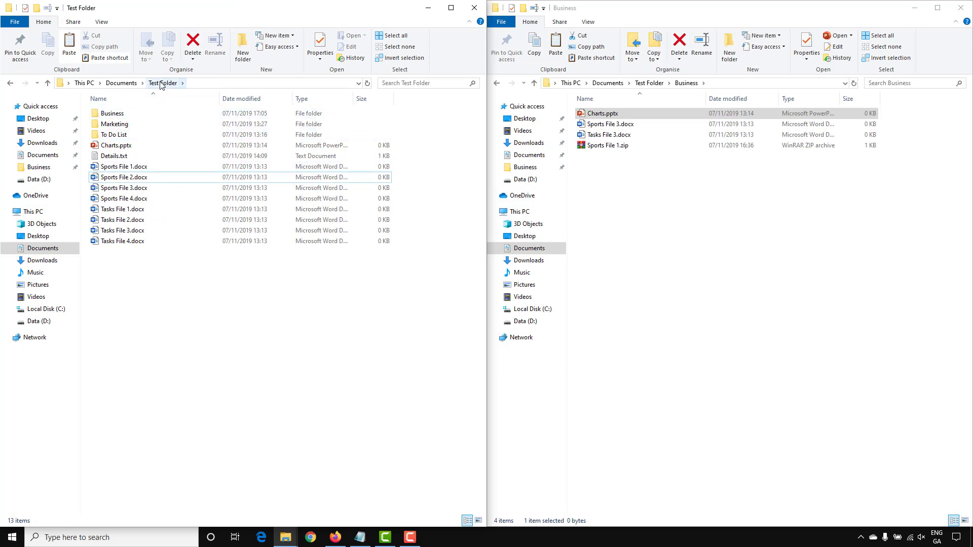
# Step: Copy Tasks File 1, 2 and 4.docx from Test Folder into the Business folder
pyautogui.click(609, 172)
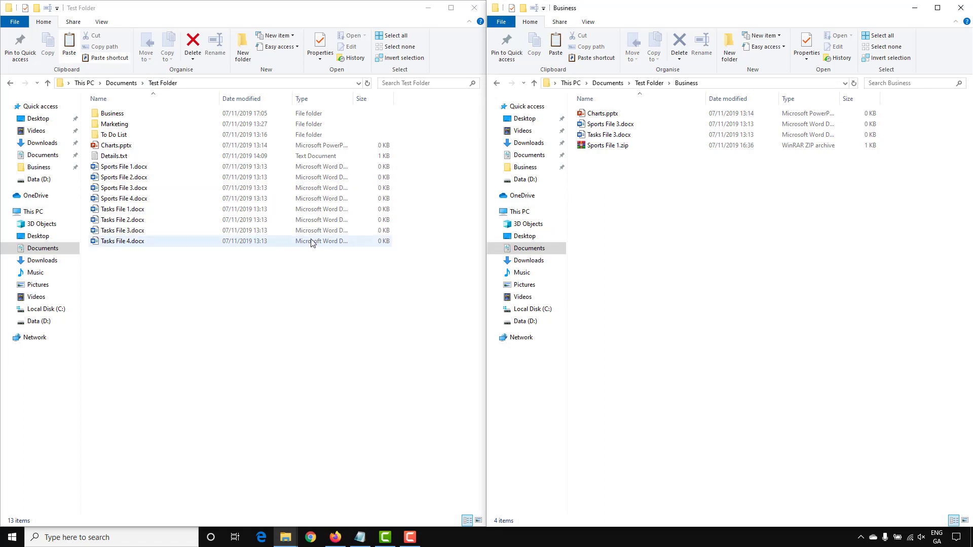
pyautogui.click(141, 246)
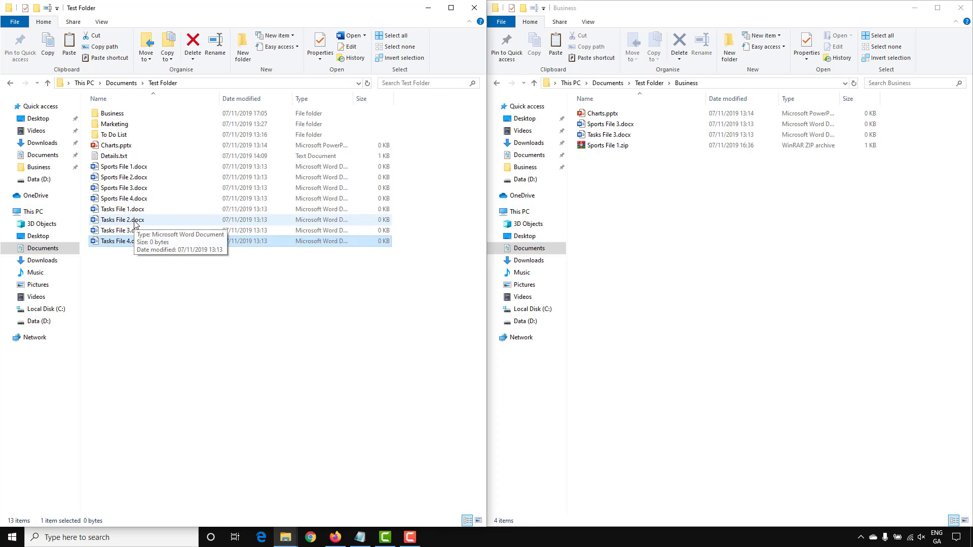
pyautogui.keyDown('ctrl'); pyautogui.click(135, 222); pyautogui.keyUp('ctrl')
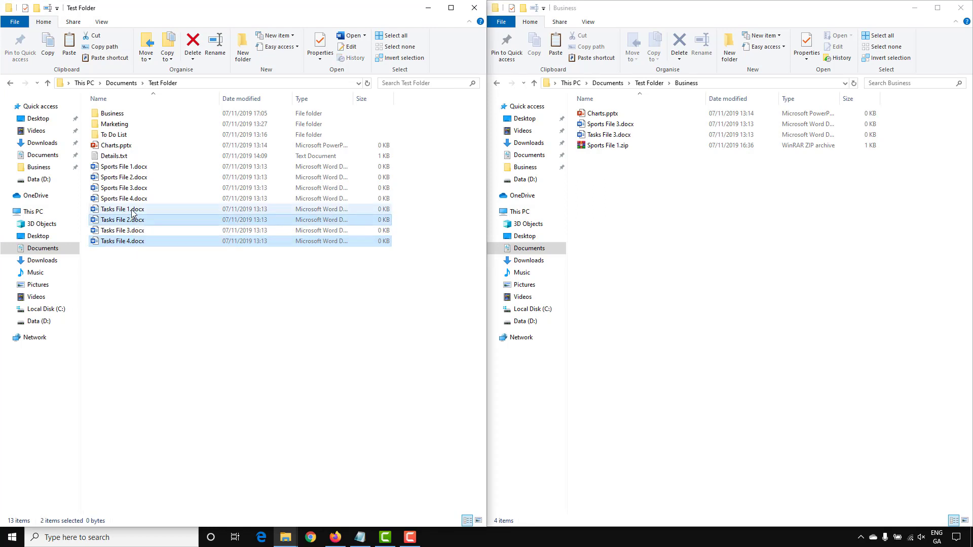
pyautogui.keyDown('ctrl'); pyautogui.click(133, 213); pyautogui.keyUp('ctrl')
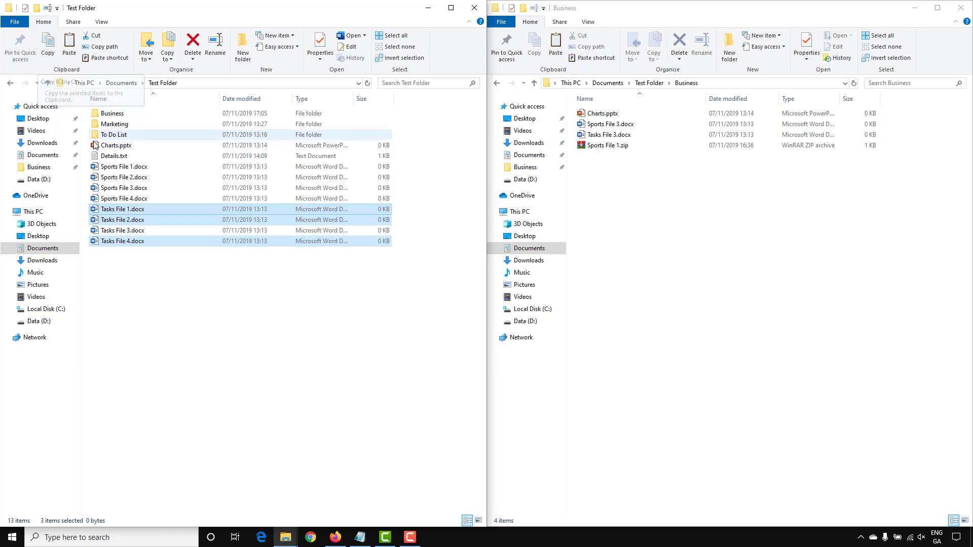
pyautogui.rightClick(151, 207)
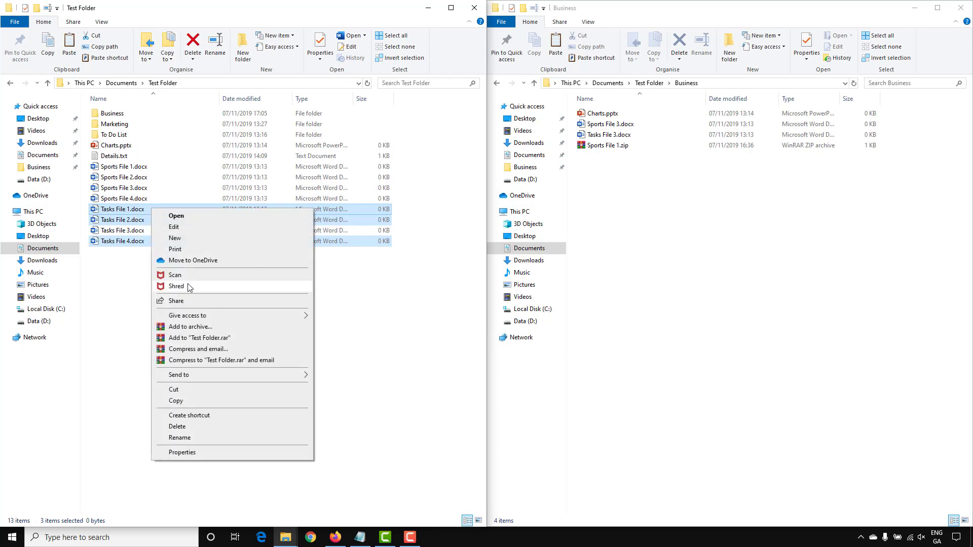
pyautogui.click(214, 401)
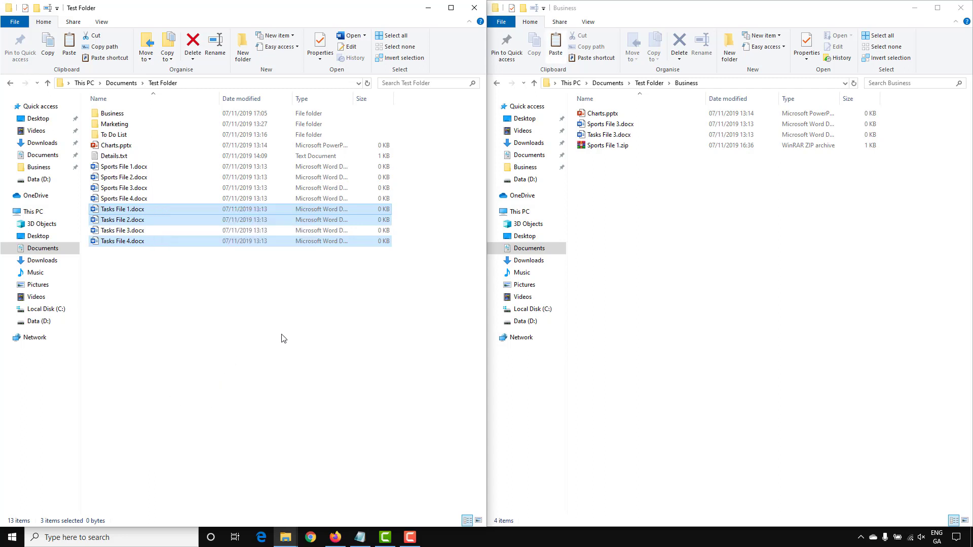
pyautogui.click(604, 174)
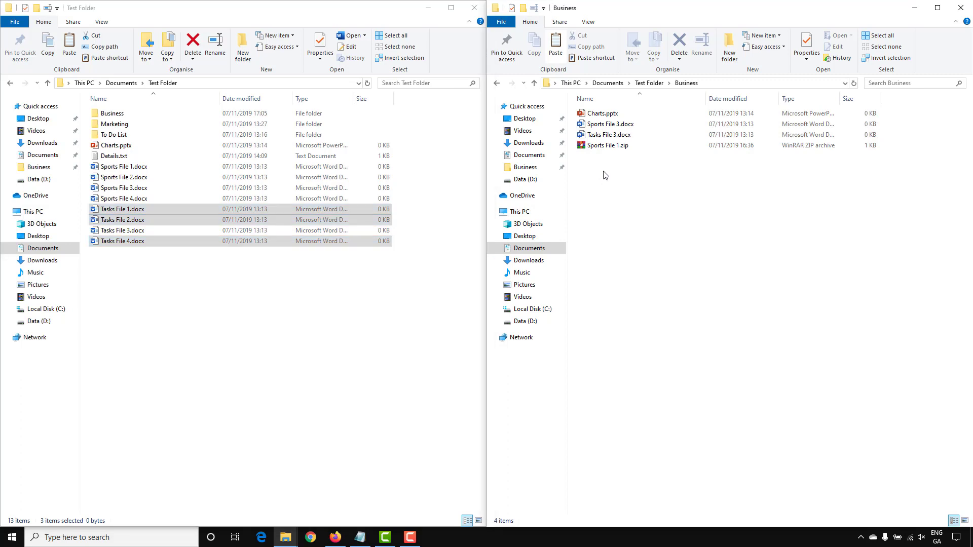
pyautogui.rightClick(604, 173)
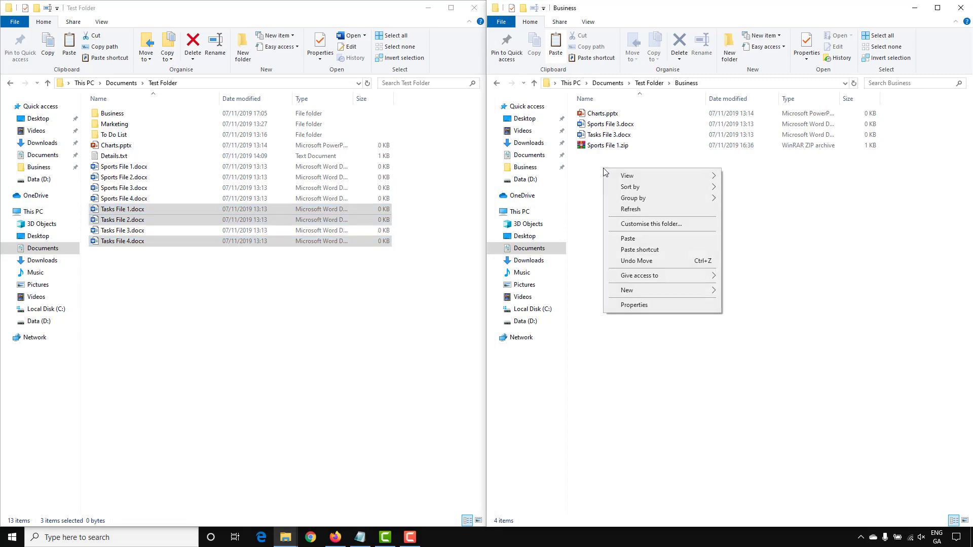
pyautogui.click(634, 240)
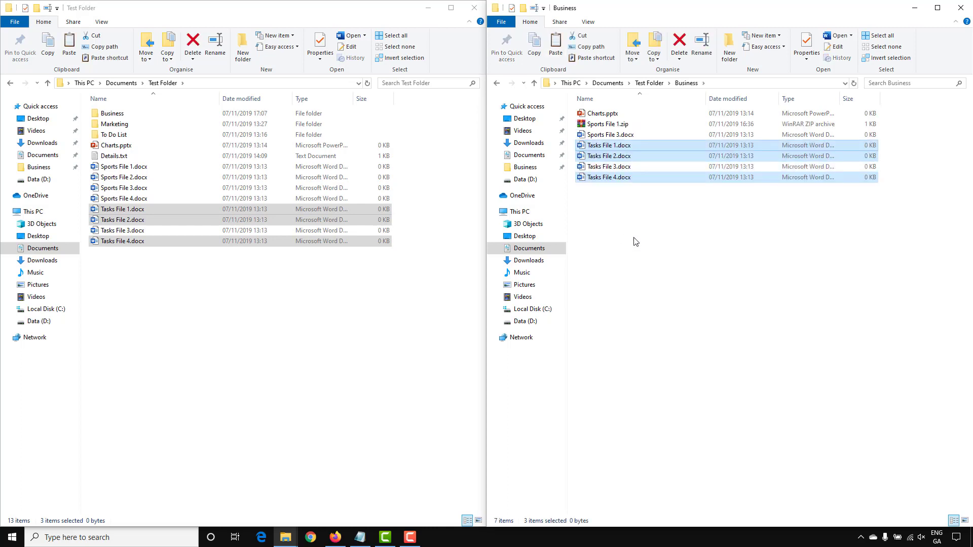
# Step: Clear the selection and create a new folder in Test Folder
pyautogui.click(636, 242)
pyautogui.click(160, 267)
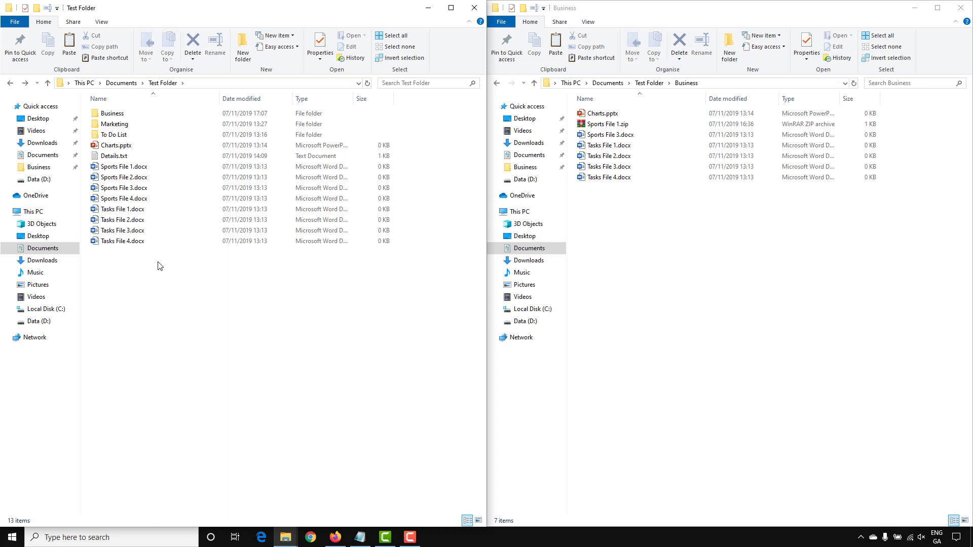
pyautogui.click(242, 44)
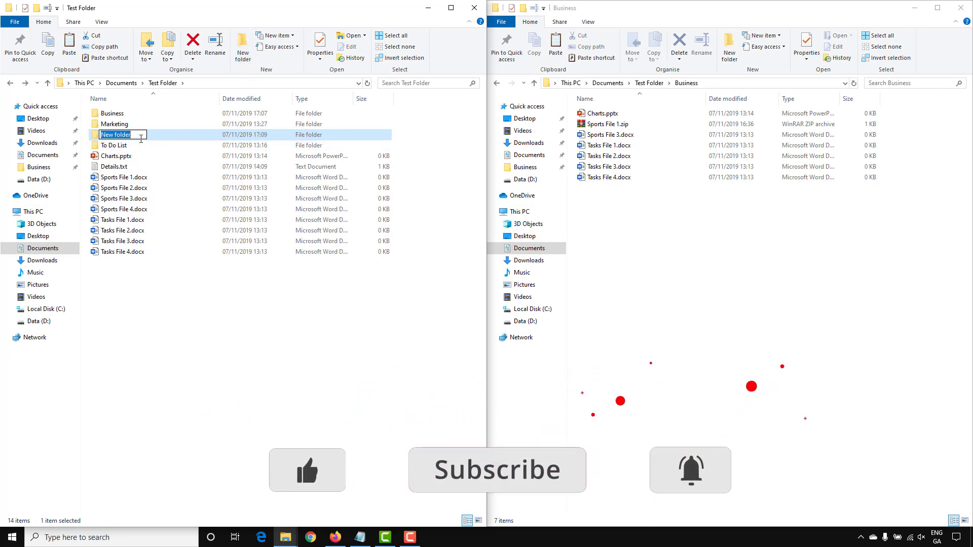
# Step: Name the new folder 'Test Folder 2'
pyautogui.write('Test Folder 2')
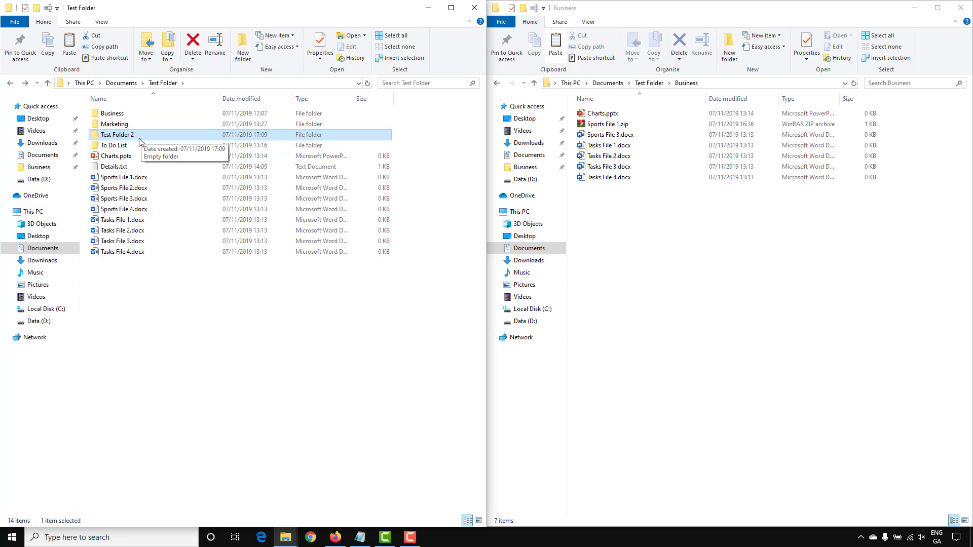
# Step: Turn on Item check boxes from the View tab and tick the Marketing folder
pyautogui.click(102, 23)
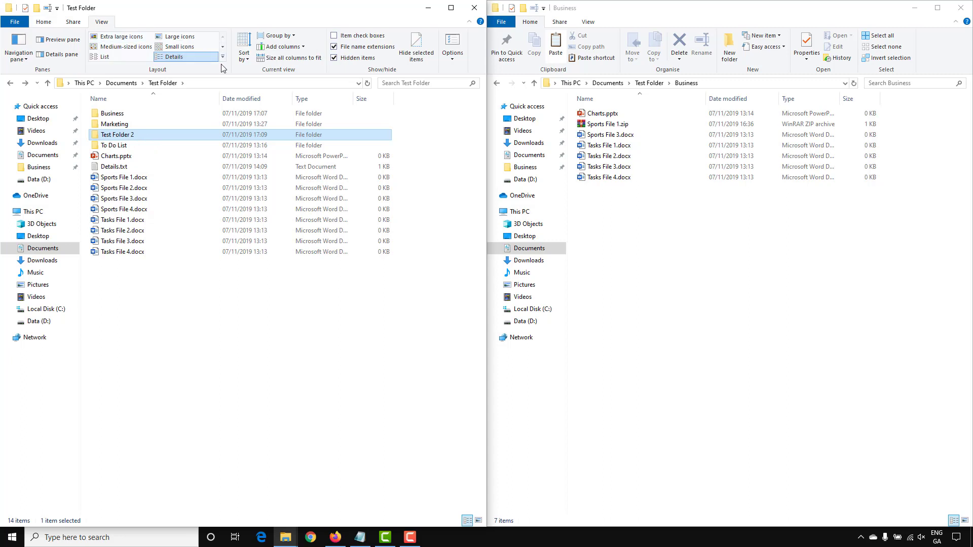
pyautogui.click(350, 38)
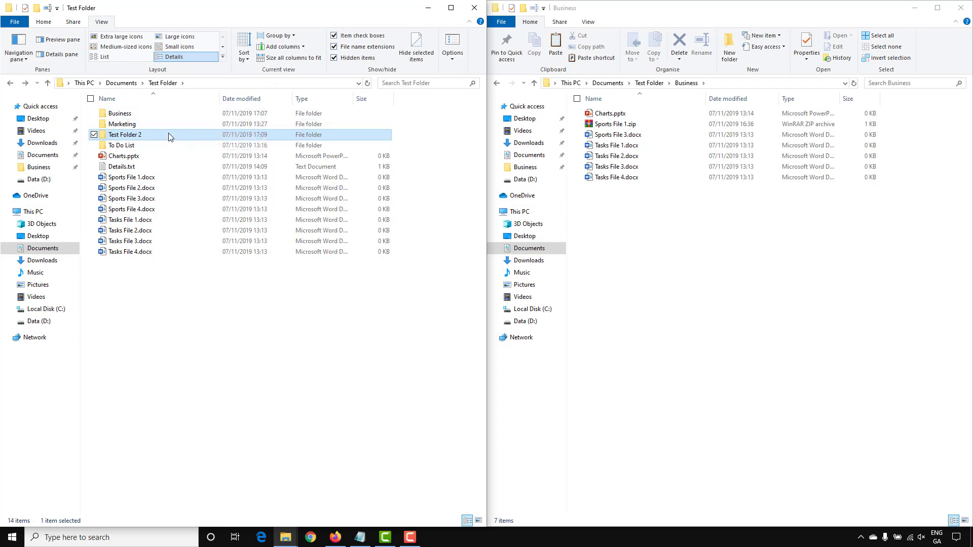
pyautogui.click(95, 126)
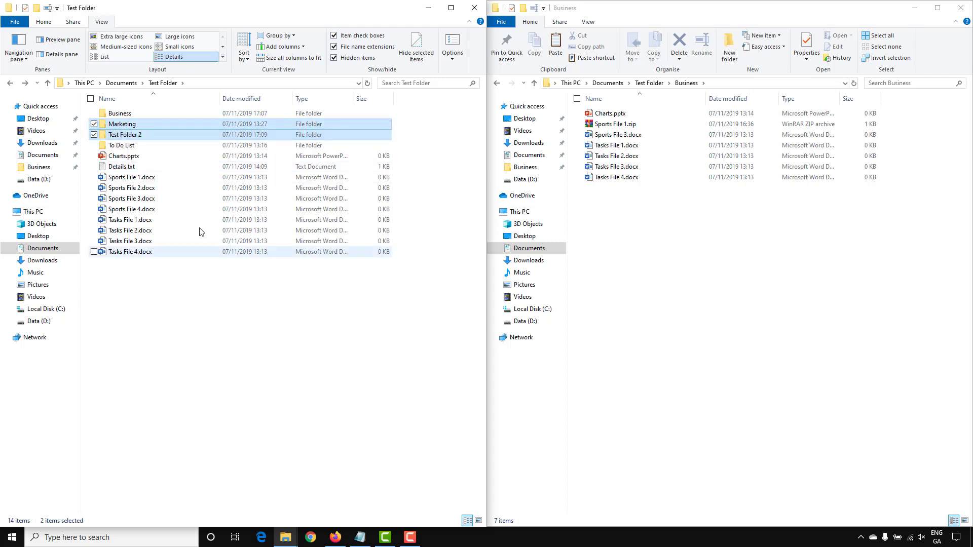
# Step: Copy the Marketing and Test Folder 2 folders into Business, bringing it to 9 items
pyautogui.rightClick(175, 137)
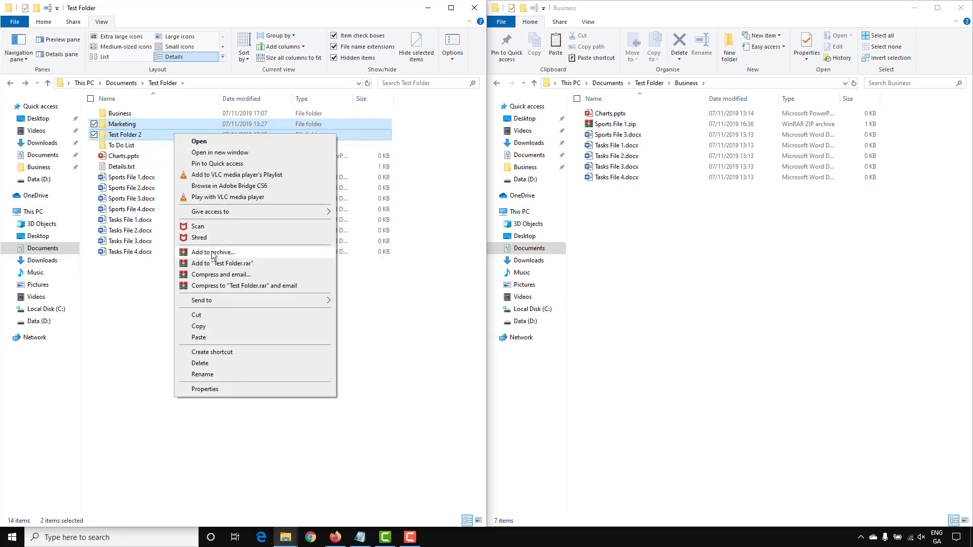
pyautogui.click(222, 328)
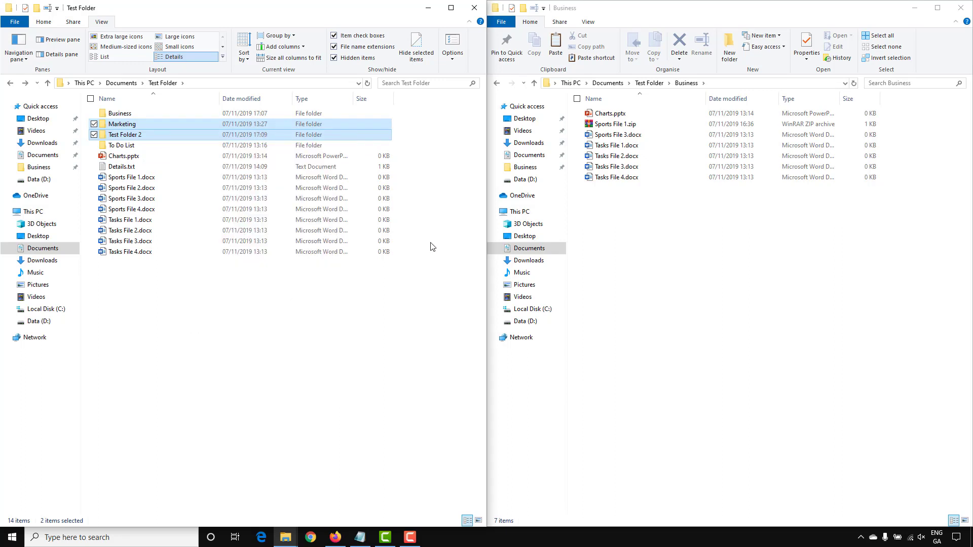
pyautogui.click(622, 226)
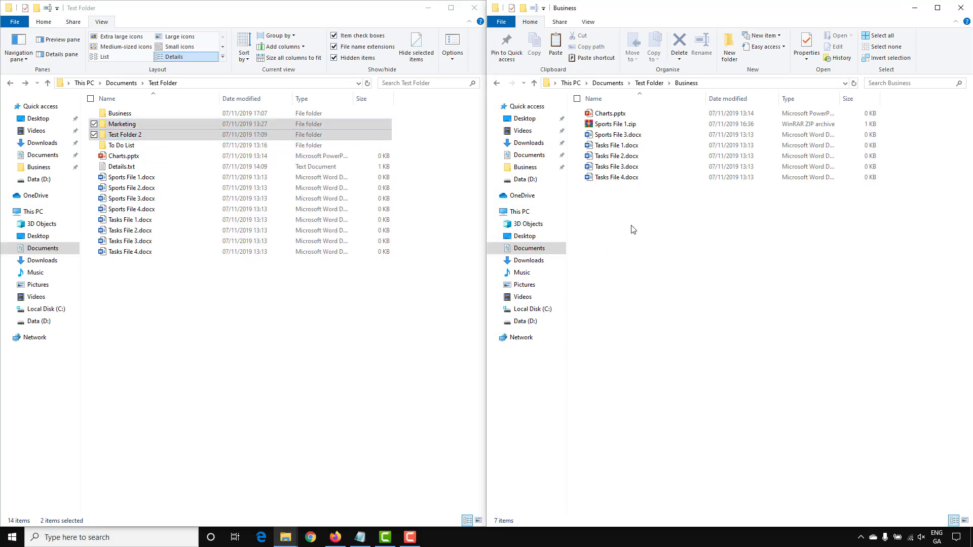
pyautogui.rightClick(616, 203)
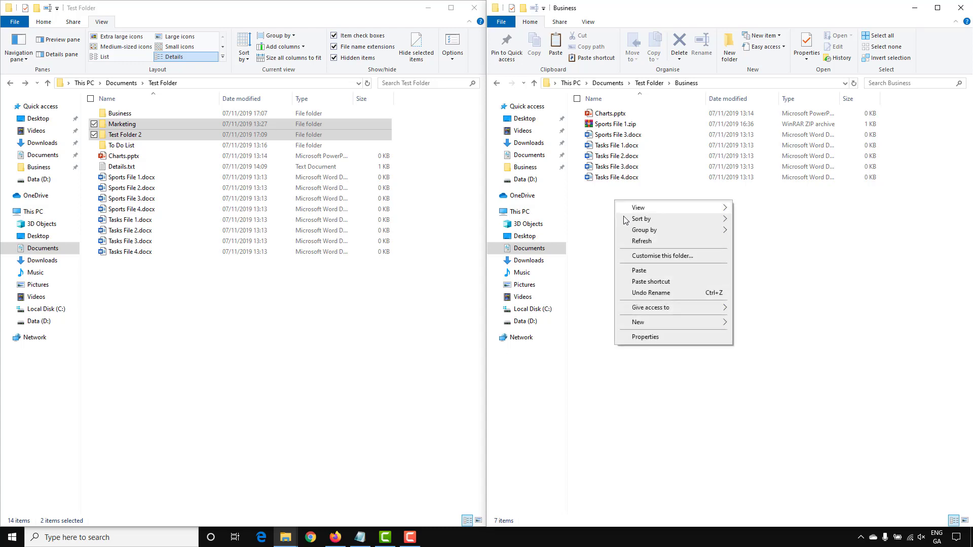
pyautogui.click(640, 272)
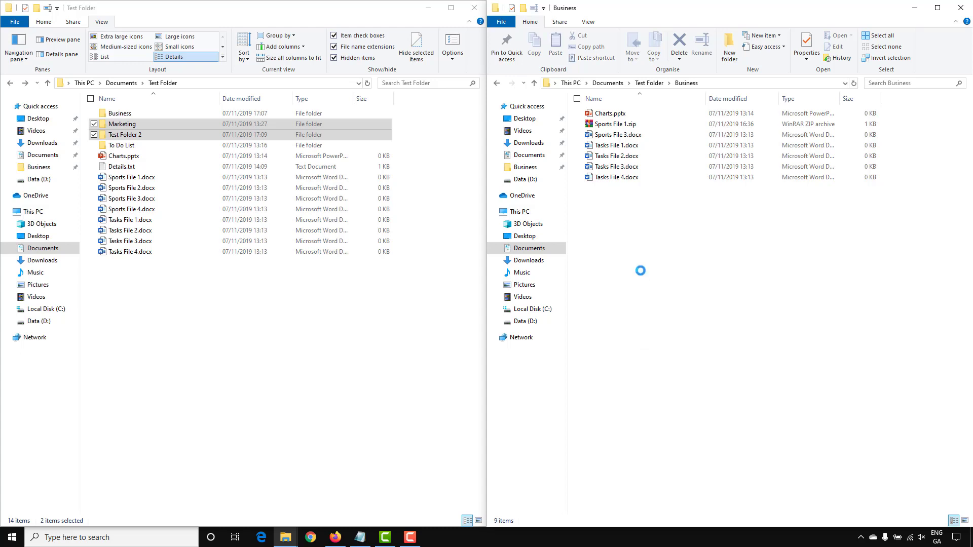
pyautogui.click(628, 229)
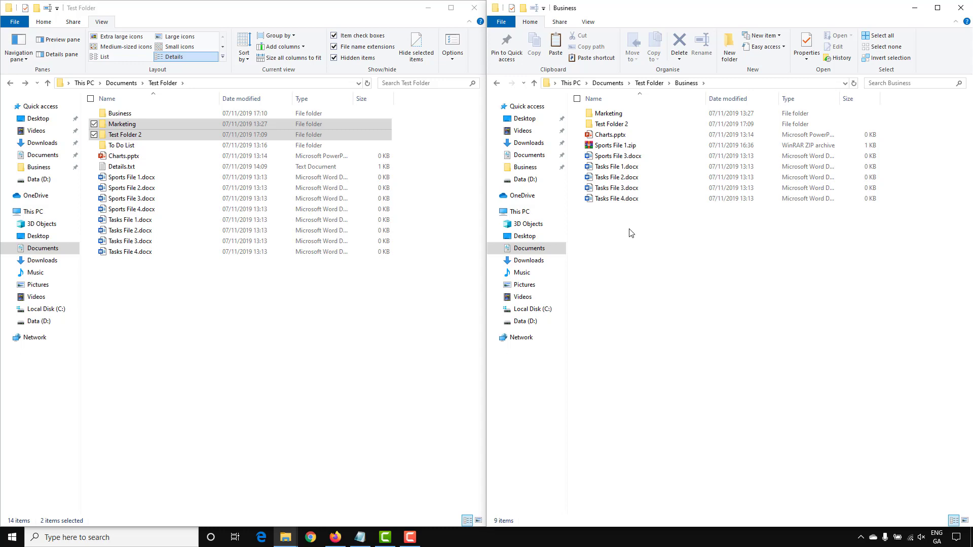
pyautogui.click(613, 201)
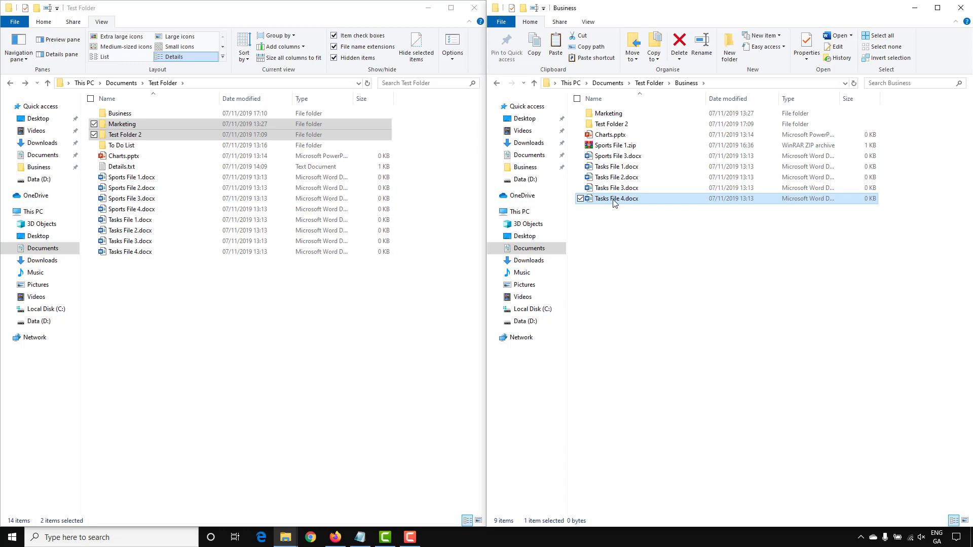
pyautogui.rightClick(614, 202)
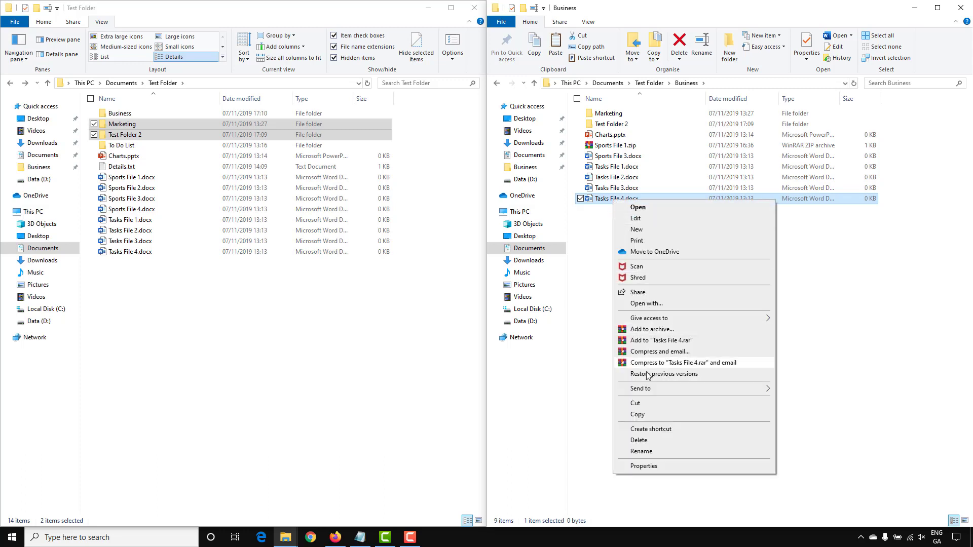
pyautogui.click(678, 451)
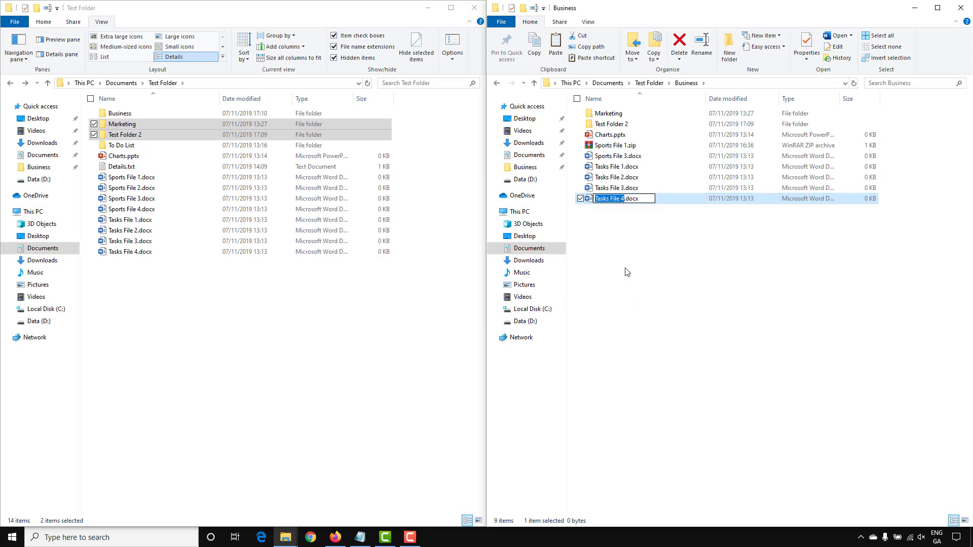
pyautogui.press('Right')
pyautogui.press('Left')
pyautogui.write('-new chan')
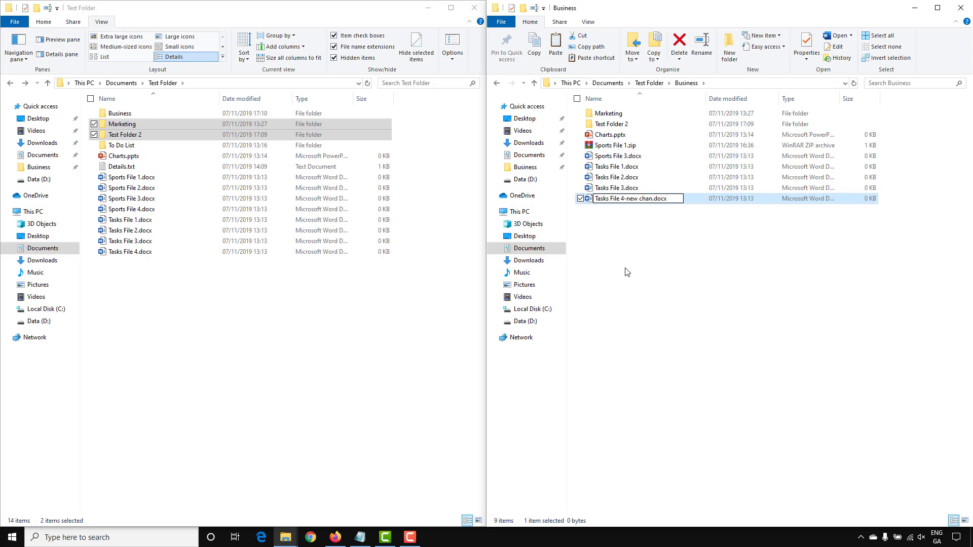
pyautogui.write('ge')
pyautogui.press('Return')
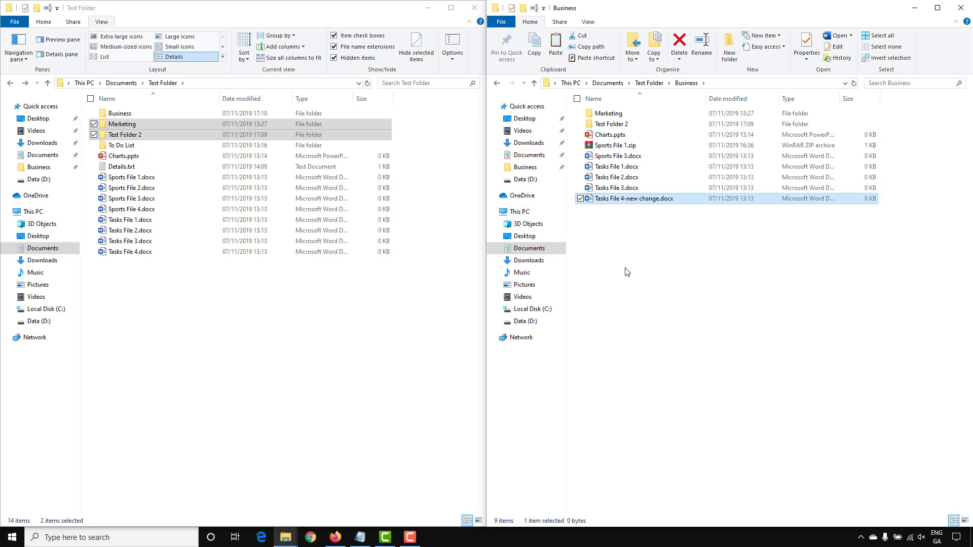
pyautogui.press('F2')
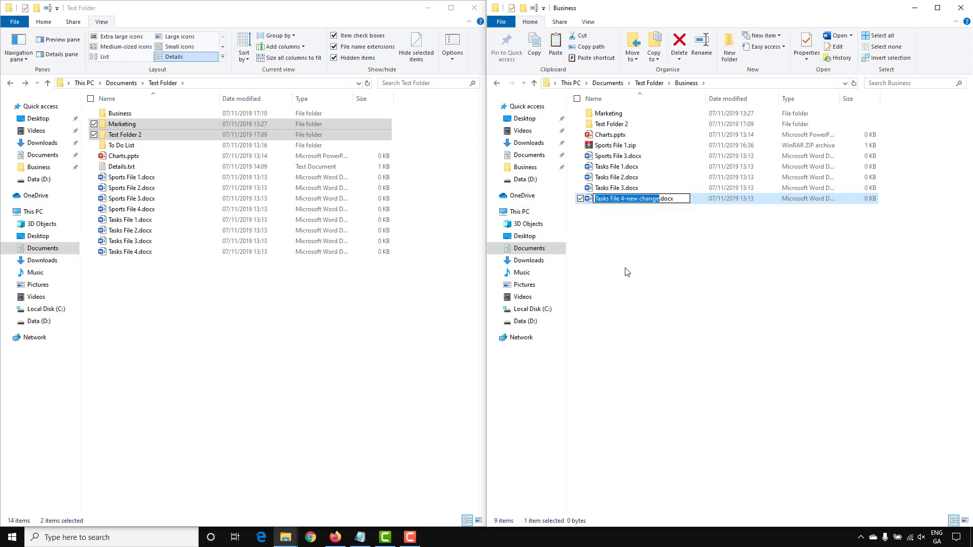
pyautogui.press('Right')
pyautogui.press('BackSpace')
pyautogui.press('BackSpace')
pyautogui.press('BackSpace')
pyautogui.press('BackSpace')
pyautogui.press('BackSpace')
pyautogui.press('BackSpace')
pyautogui.press('BackSpace')
pyautogui.press('BackSpace')
pyautogui.press('BackSpace')
pyautogui.press('BackSpace')
pyautogui.press('BackSpace')
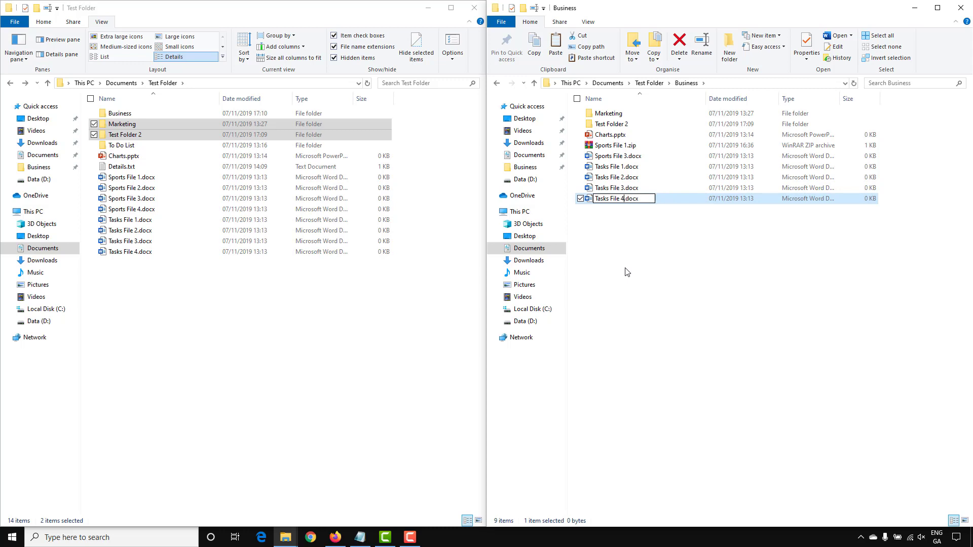
pyautogui.press('Return')
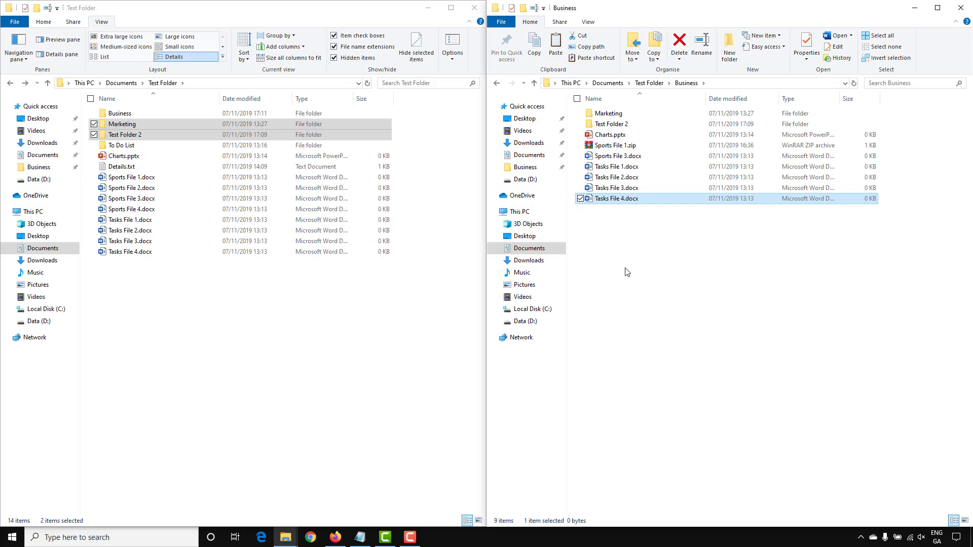
# Step: Delete Tasks File 4.docx from the Business folder
pyautogui.rightClick(625, 199)
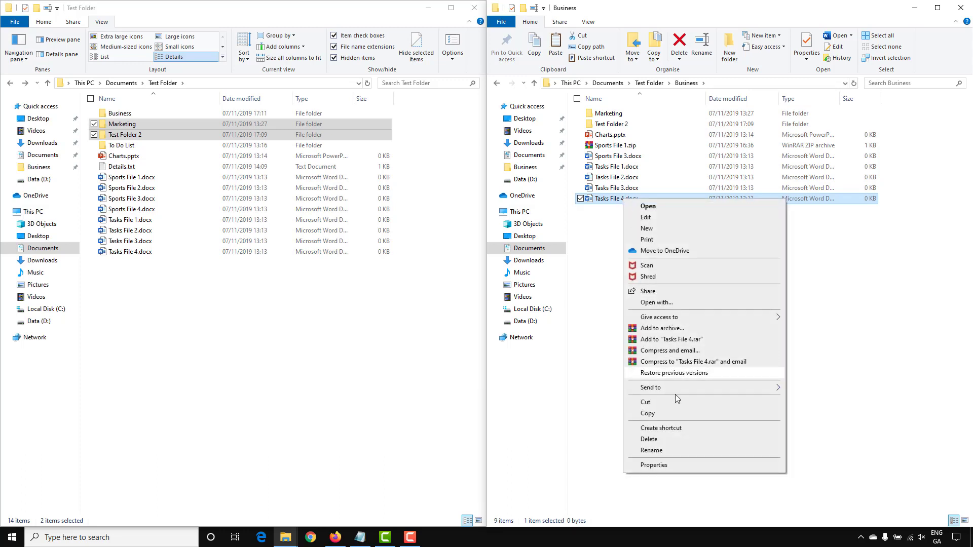
pyautogui.click(649, 440)
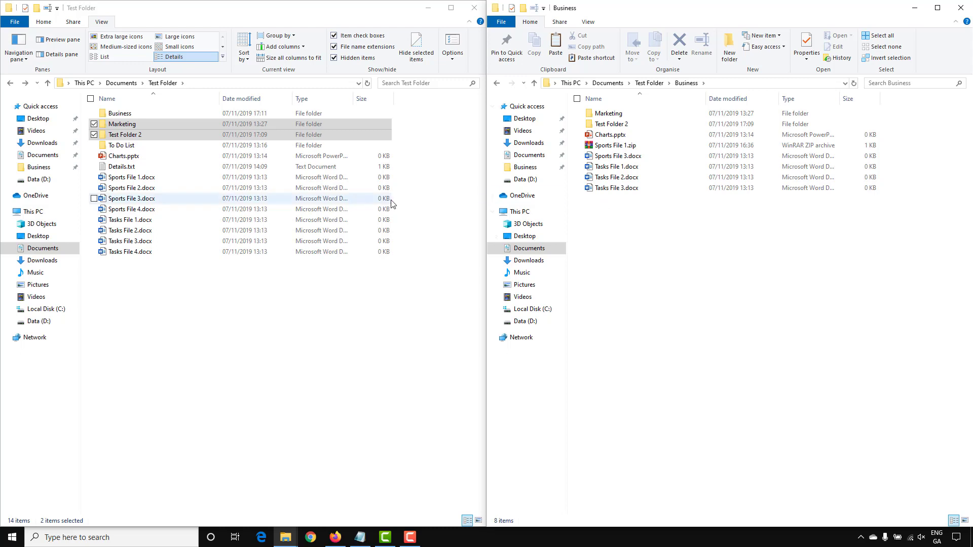
# Step: Show the Recycle Bin in the left window, holding the deleted Tasks File 4.docx
pyautogui.click(70, 83)
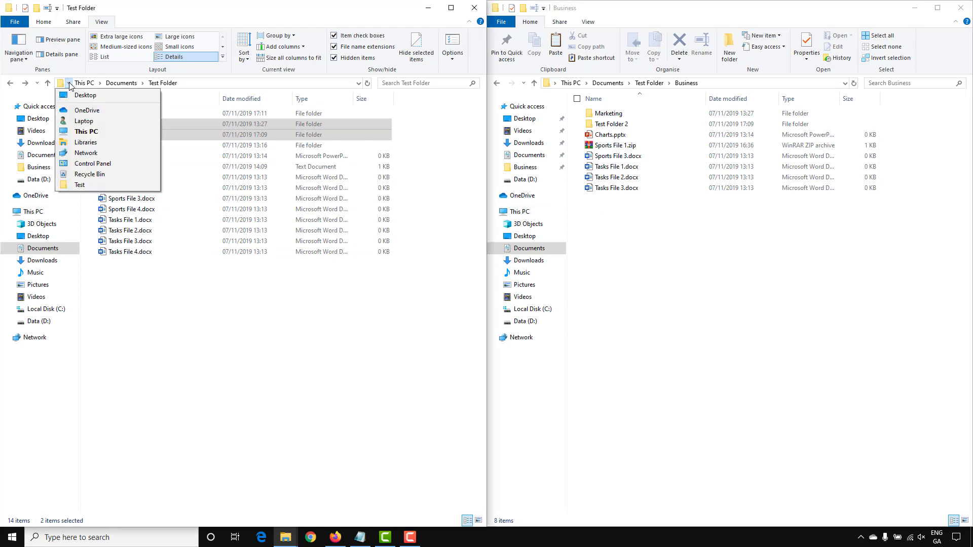
pyautogui.click(86, 175)
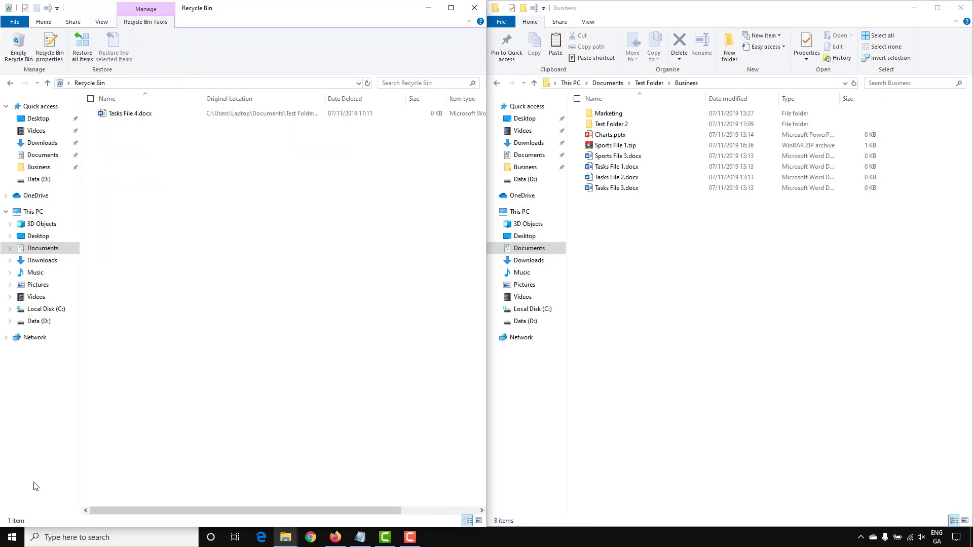
pyautogui.click(12, 539)
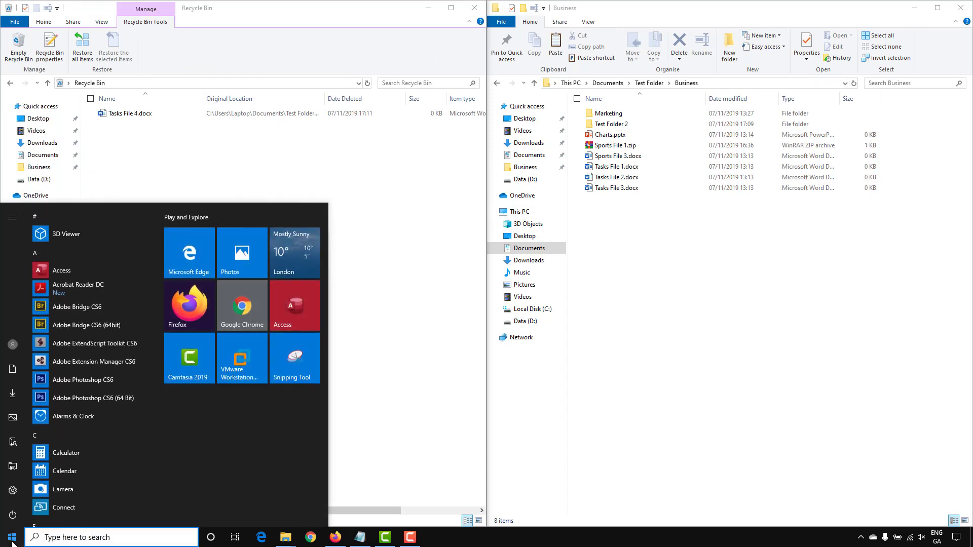
pyautogui.write('recycle bin')
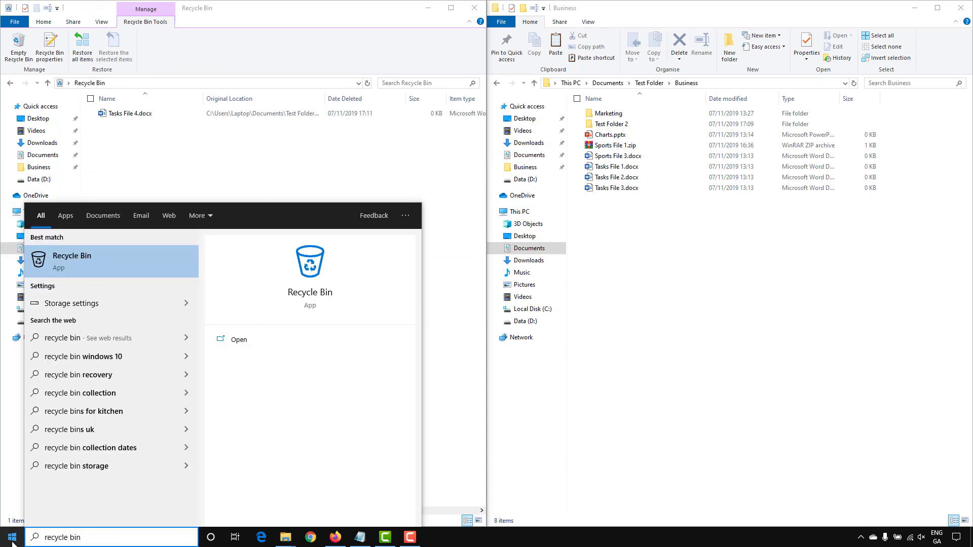
pyautogui.click(142, 149)
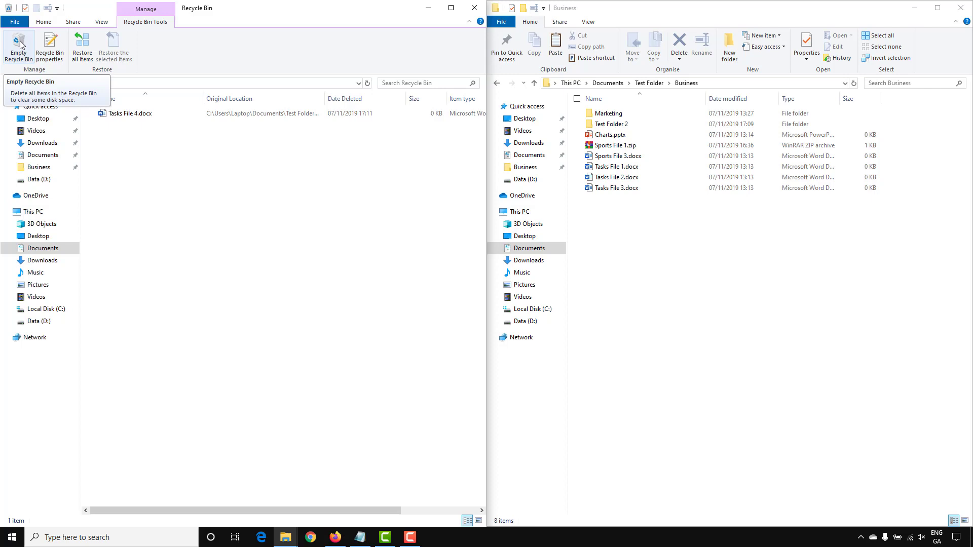
# Step: Select Tasks File 4.docx in the Recycle Bin, then empty the Recycle Bin and confirm the permanent deletion
pyautogui.click(94, 114)
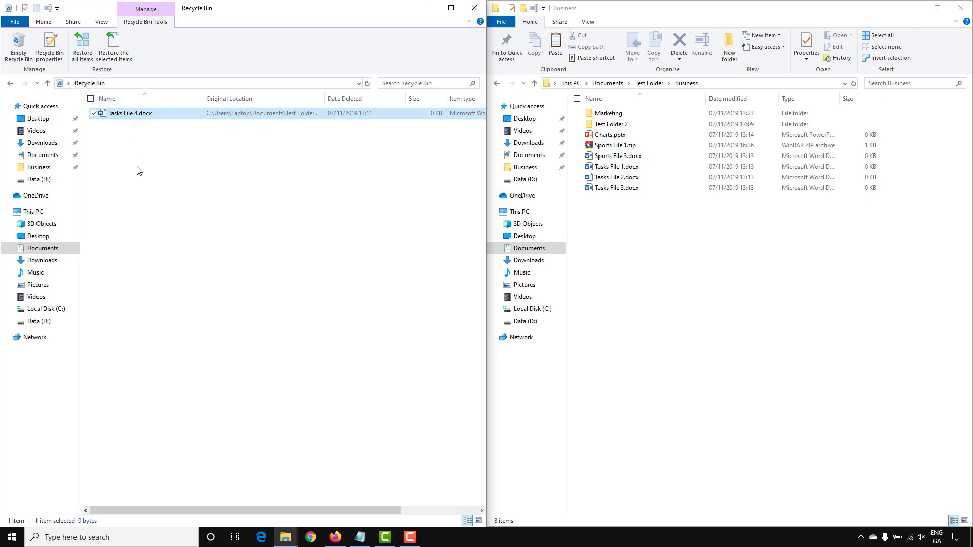
pyautogui.click(19, 46)
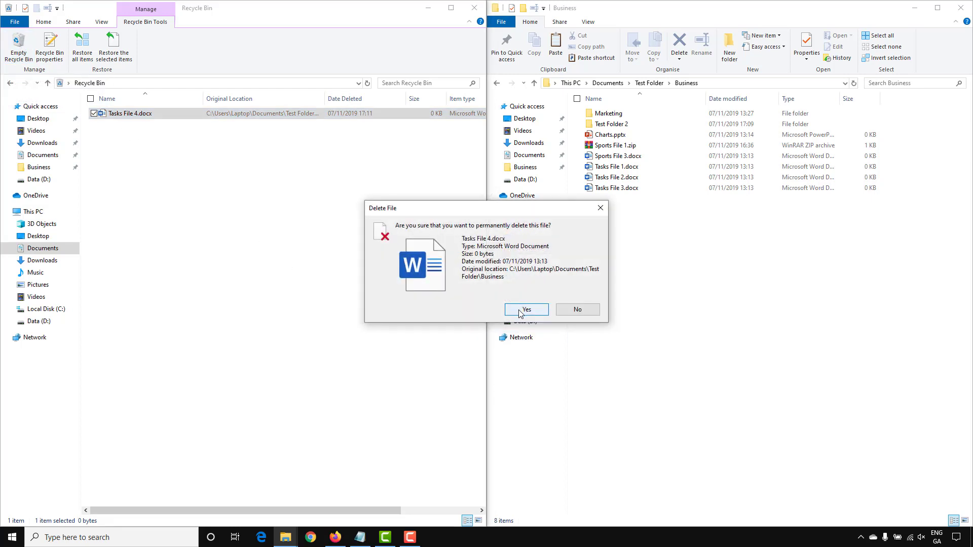
pyautogui.click(520, 310)
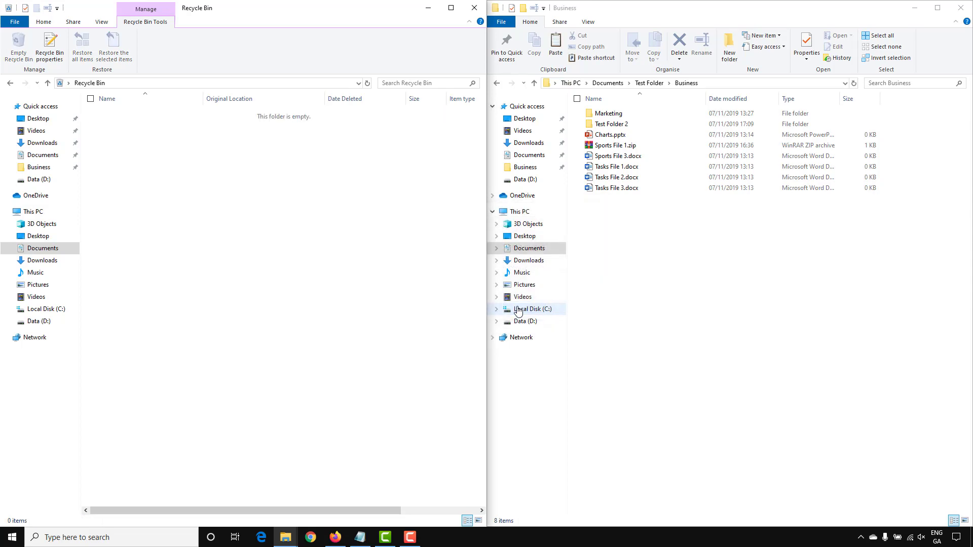